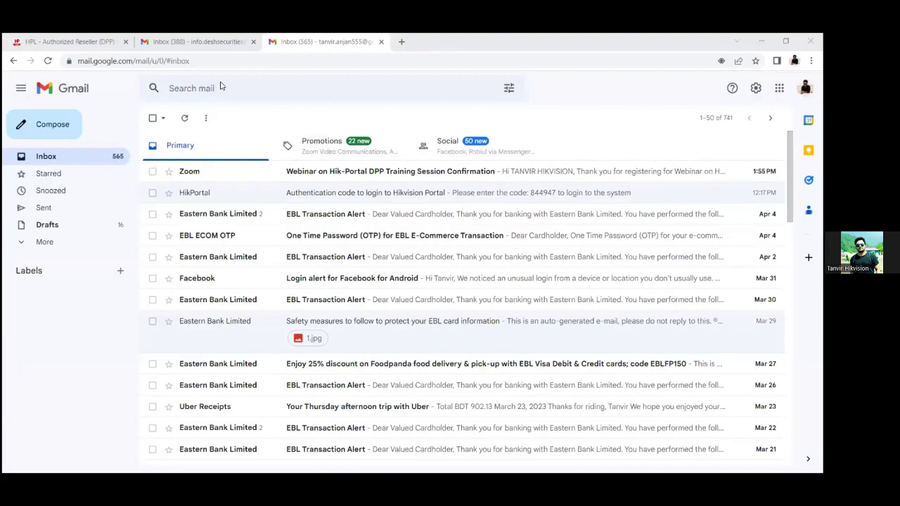
- Return to the HPL tab and load the dpp.hikportal.com/signin page
click(71, 41)
click(146, 66)
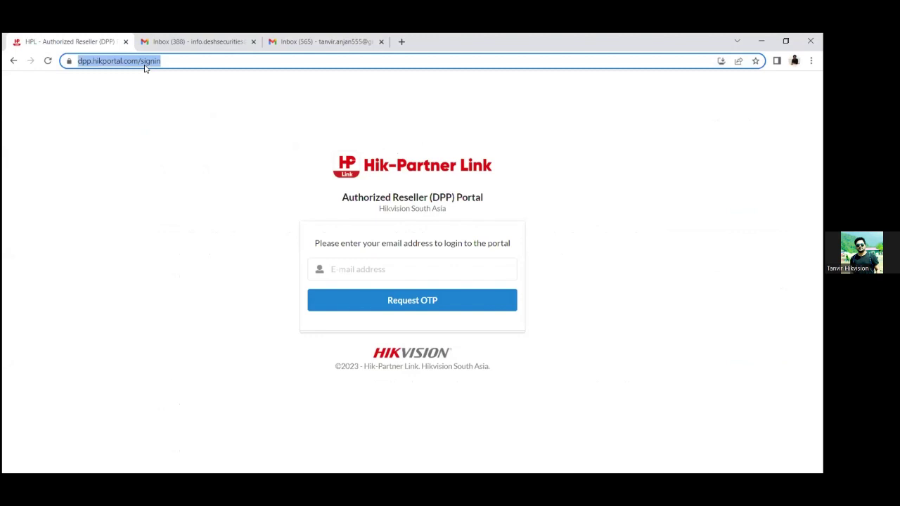
key(Return)
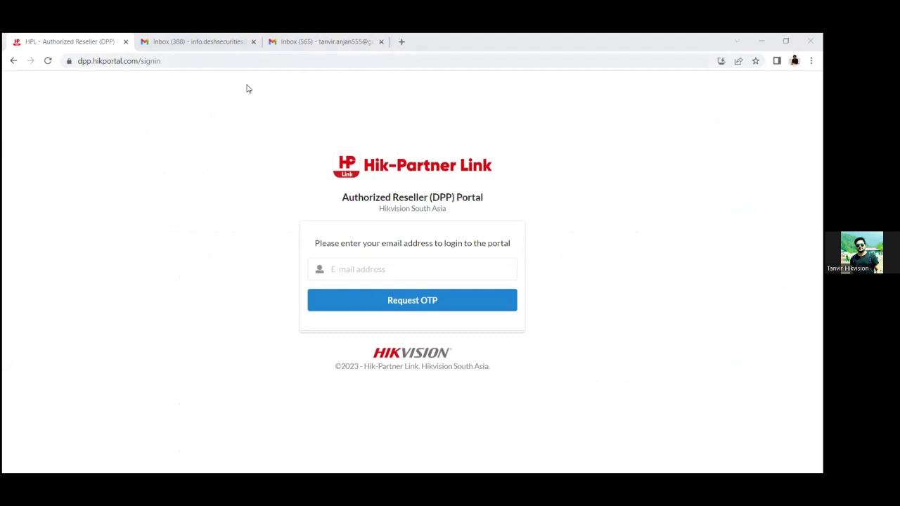
key(ctrl+l)
text(dpp)
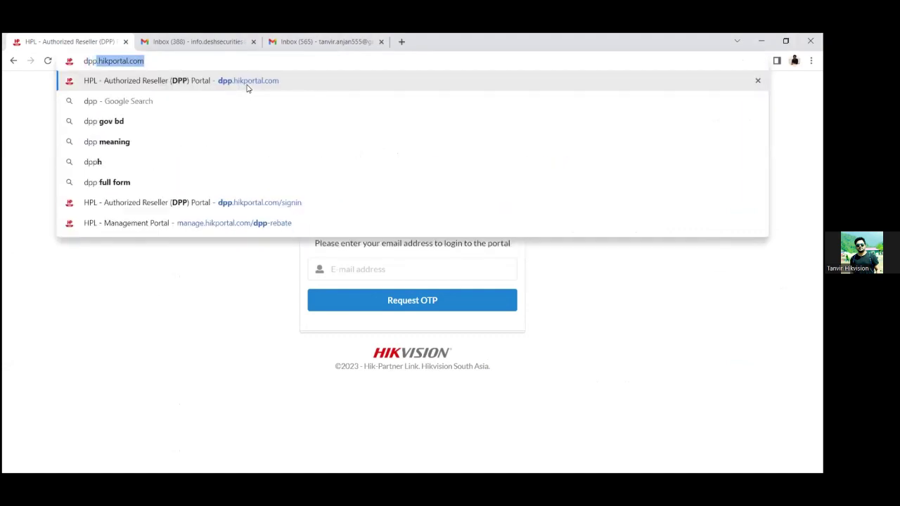
key(Return)
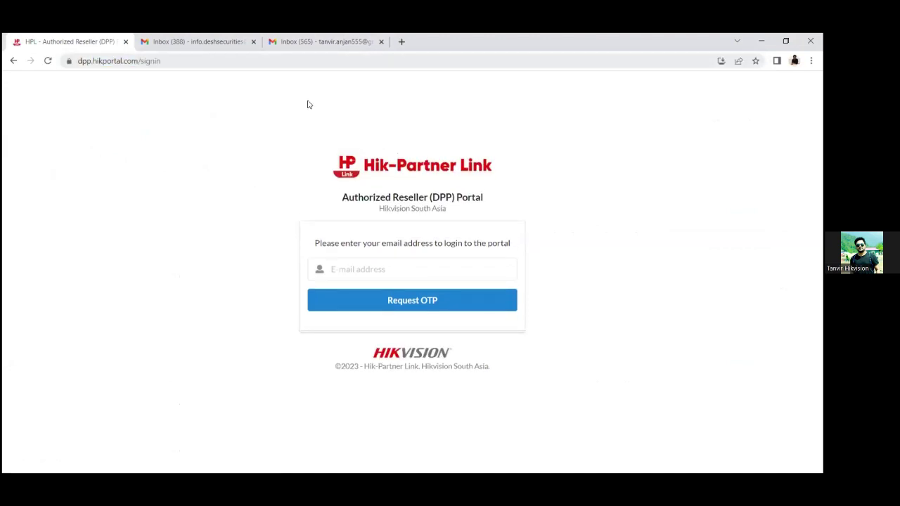
- Enter the reseller's e-mail address and request a one-time login code
click(387, 274)
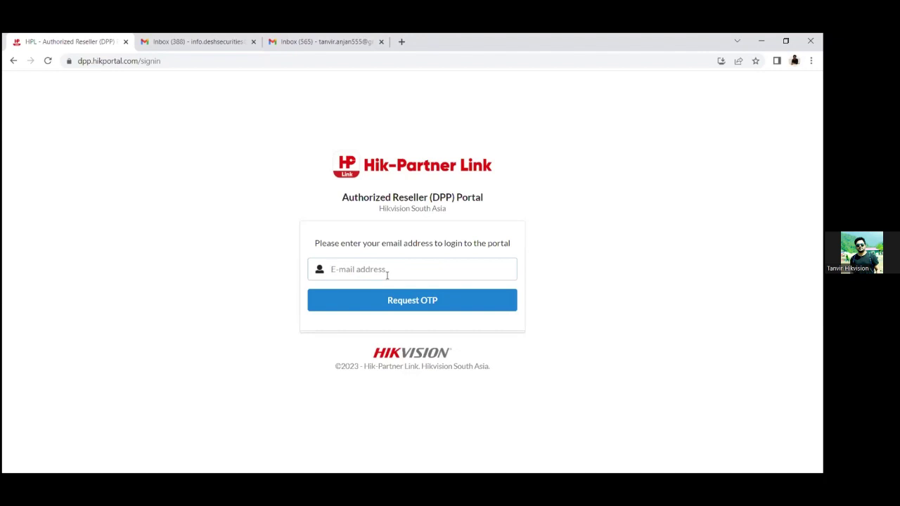
click(407, 308)
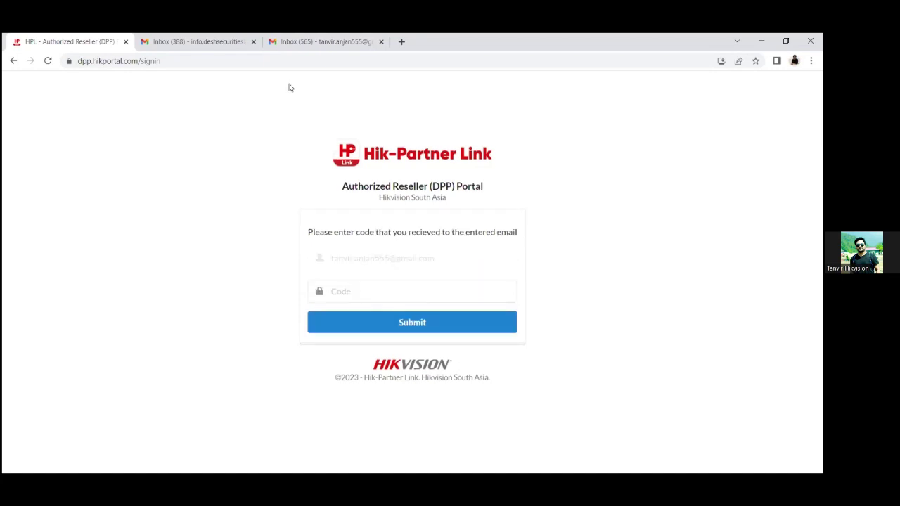
click(147, 41)
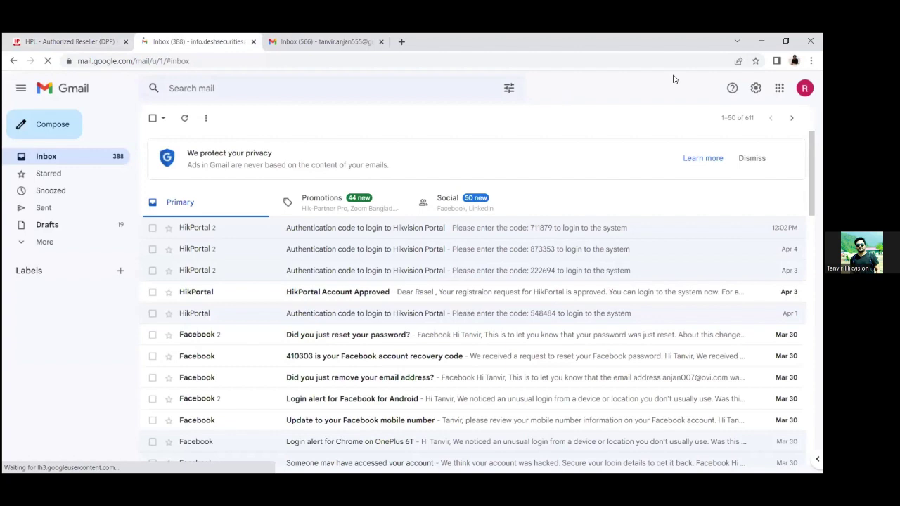
- Copy the code from the newest HikPortal authentication e-mail and return to the portal
click(332, 42)
click(294, 63)
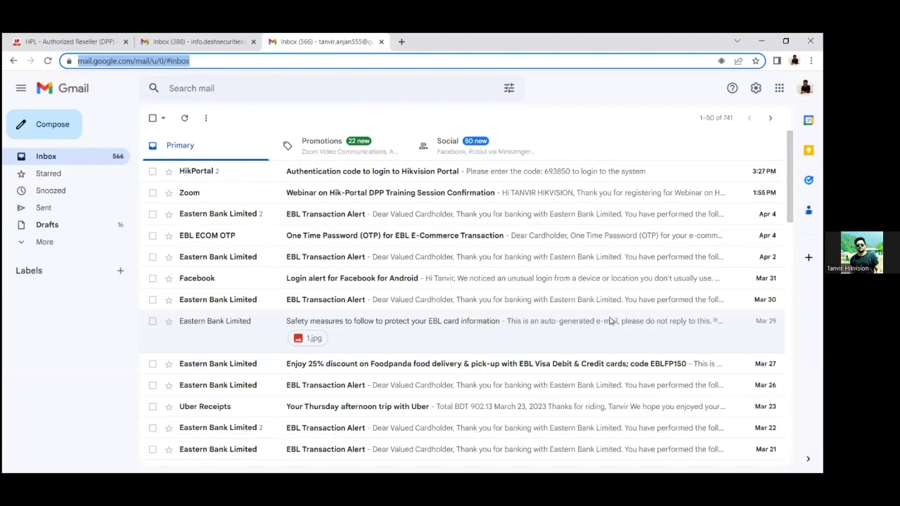
click(334, 173)
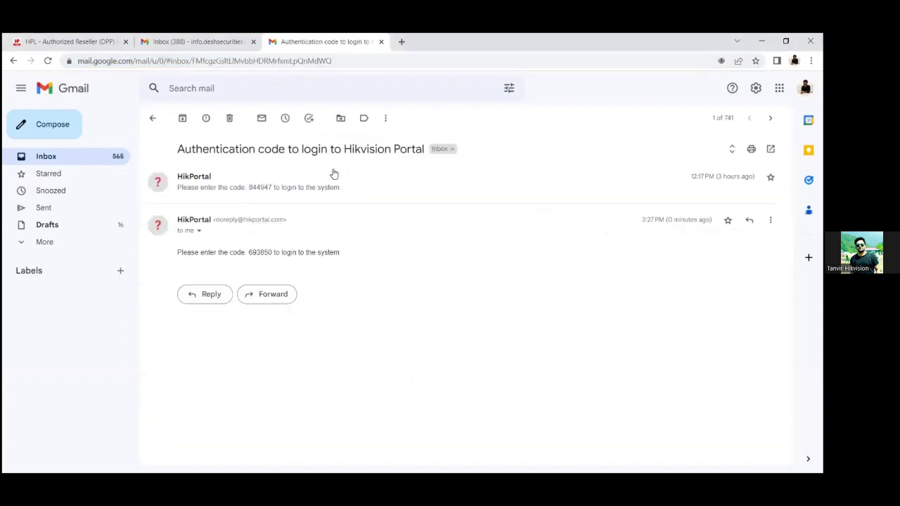
double_click(260, 251)
right_click(251, 253)
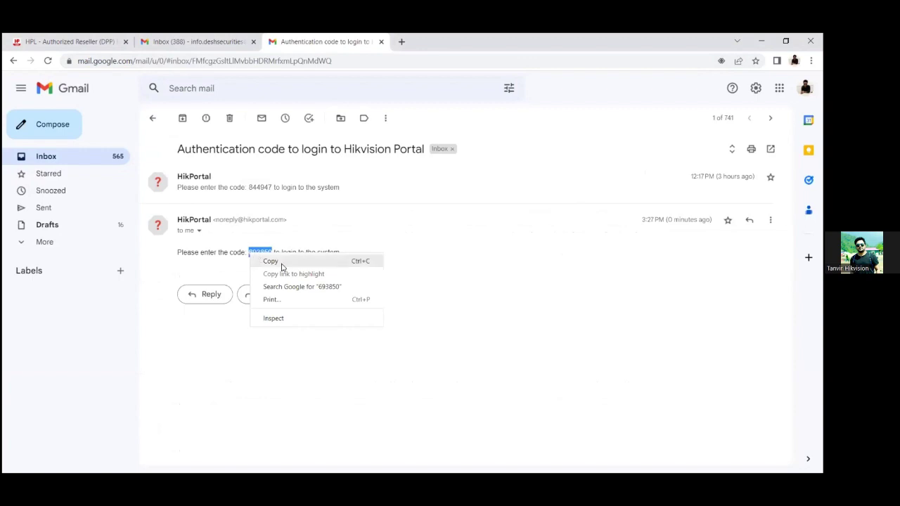
click(282, 262)
click(85, 40)
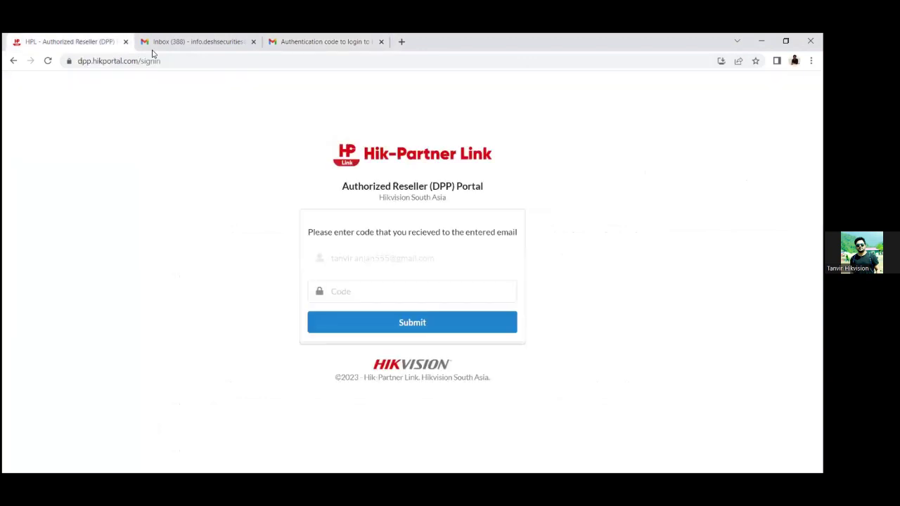
- Paste the authentication code into the Code field and submit it to log in
click(372, 288)
right_click(372, 288)
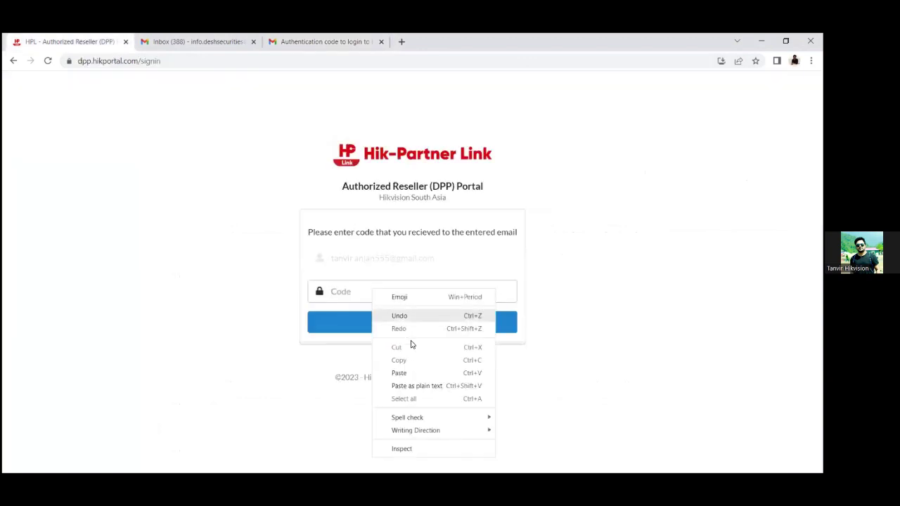
click(413, 372)
click(393, 319)
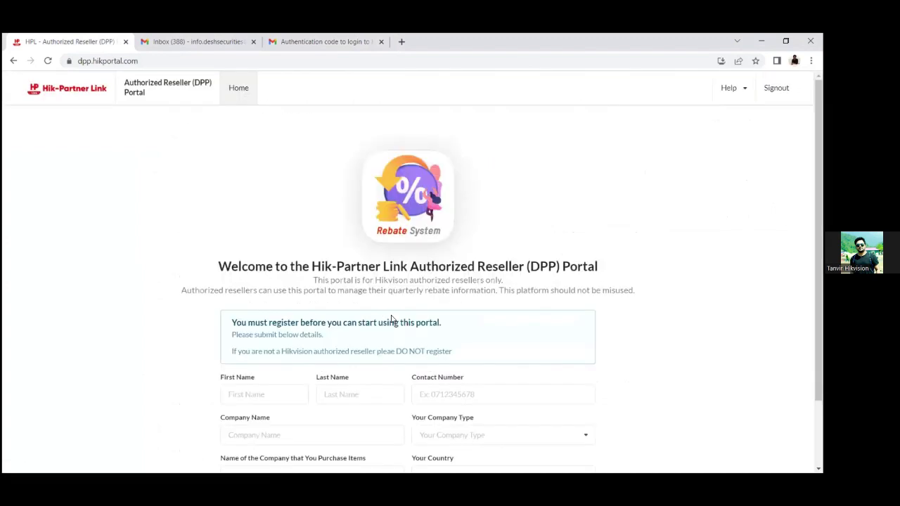
- Fill in the reseller's first name, last name, contact number and company name 'hikvision'
scroll(393, 319, down, 2)
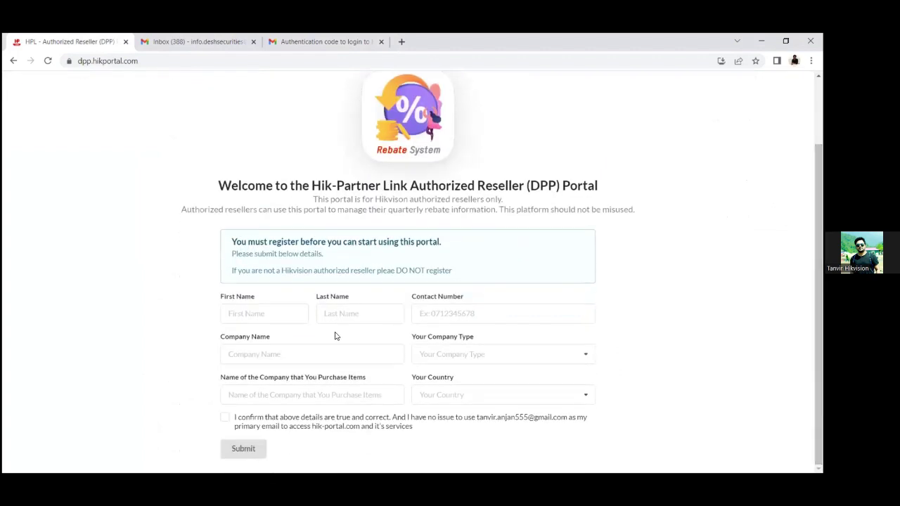
click(284, 317)
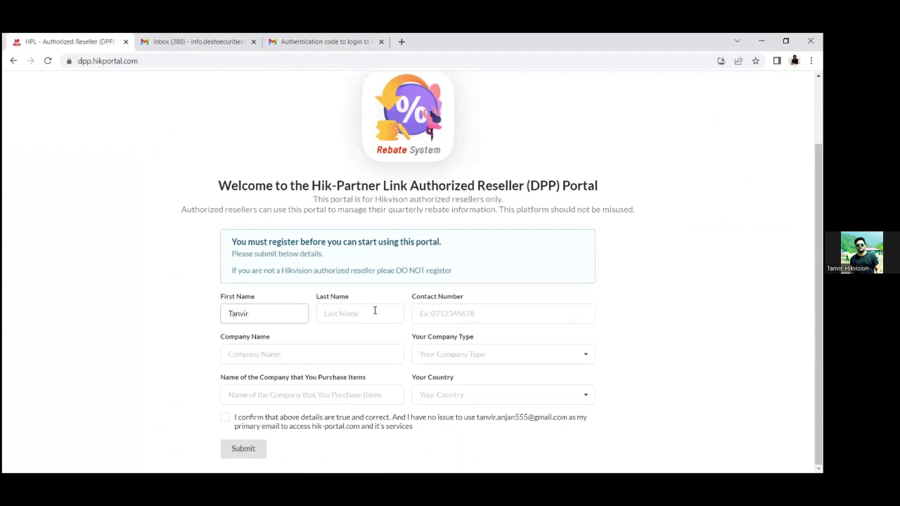
click(374, 310)
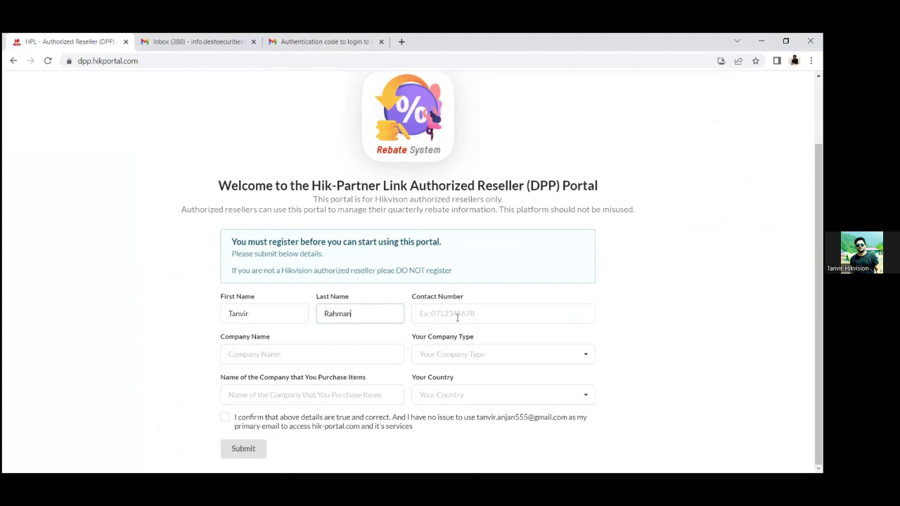
click(457, 318)
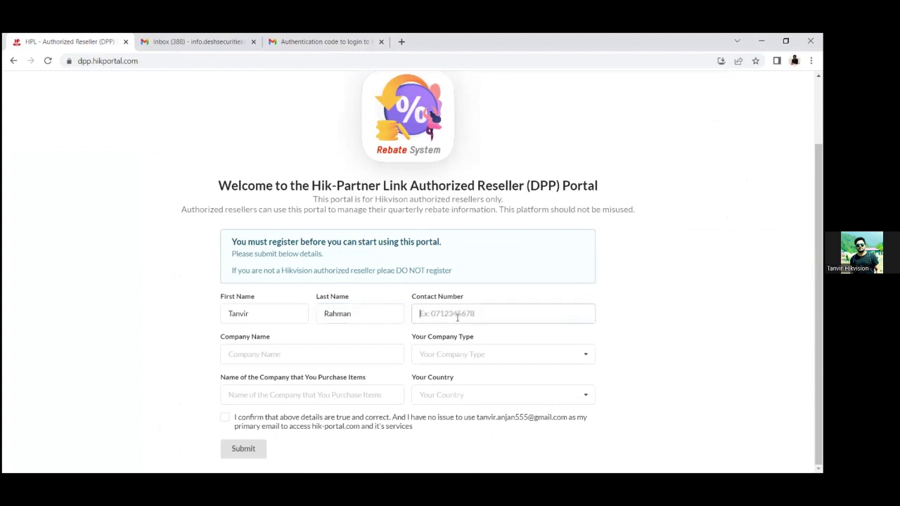
click(335, 353)
text(hikvisiomn)
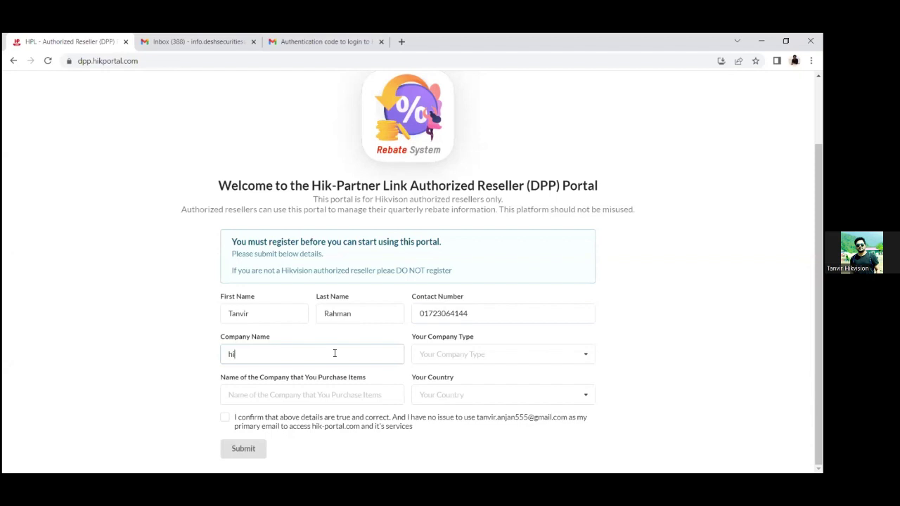
key(BackSpace)
key(BackSpace)
text(n)
- Set company type to Authorized Reseller - DPP and suppliers to 'Excel , Smart, GBPL, GTL'
click(447, 353)
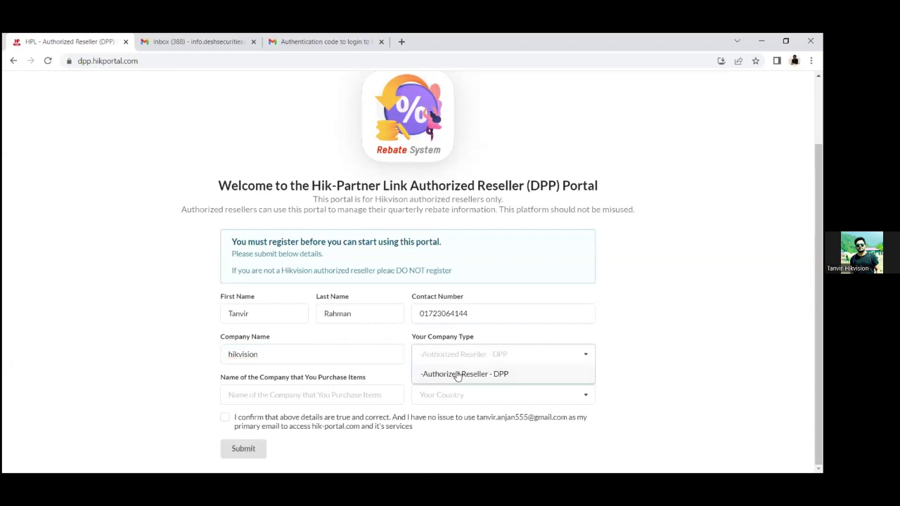
click(457, 375)
click(363, 396)
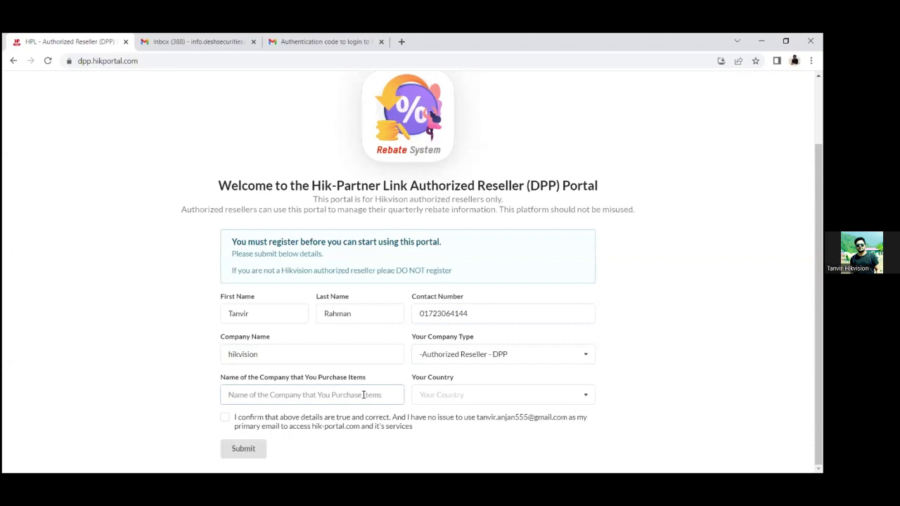
click(363, 394)
text(Excel)
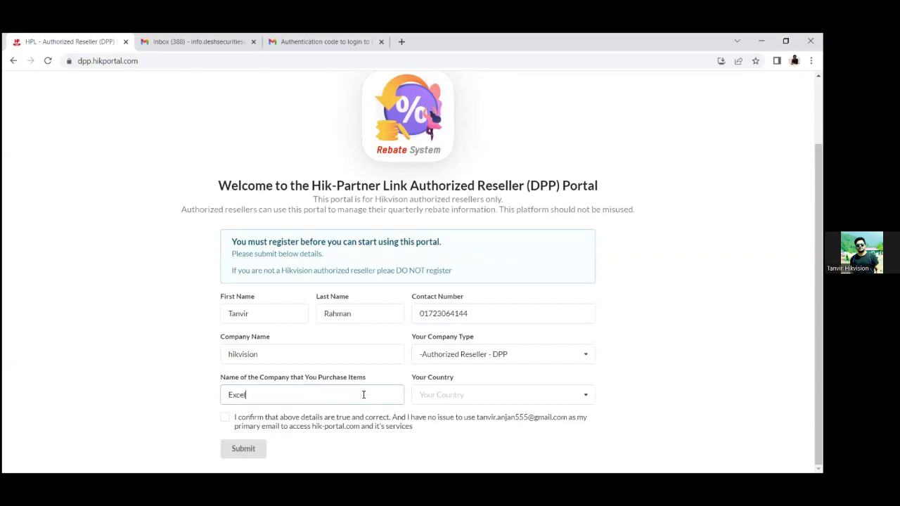
text( , Smart, GBPL, GTL)
- Choose Bangladesh as country, tick the confirmation box and submit the registration
click(494, 395)
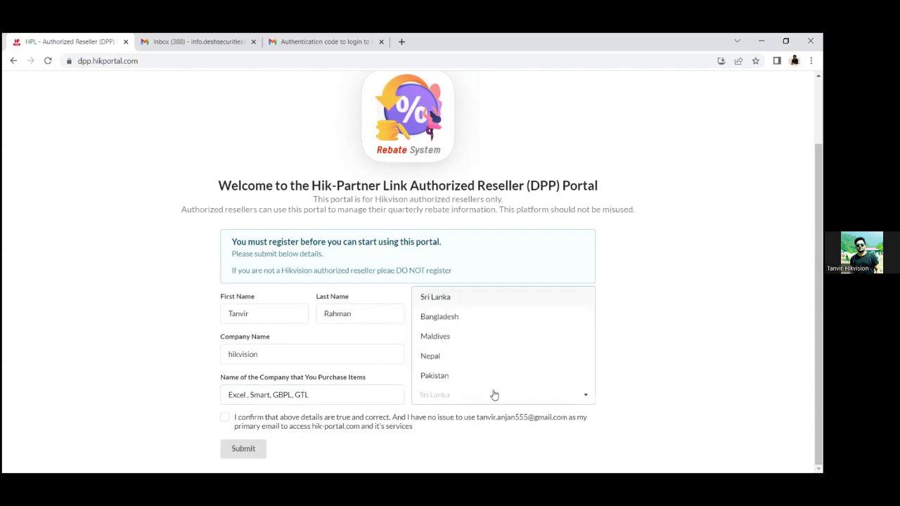
click(456, 316)
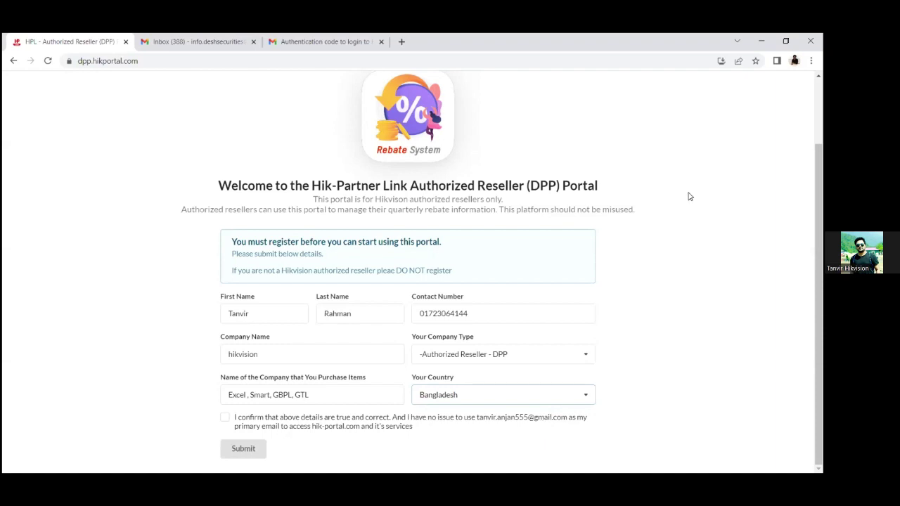
click(224, 421)
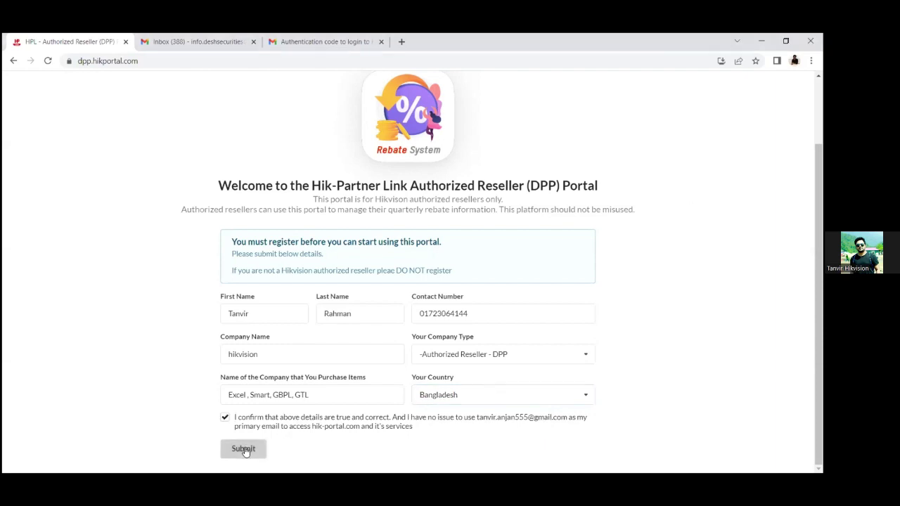
click(245, 450)
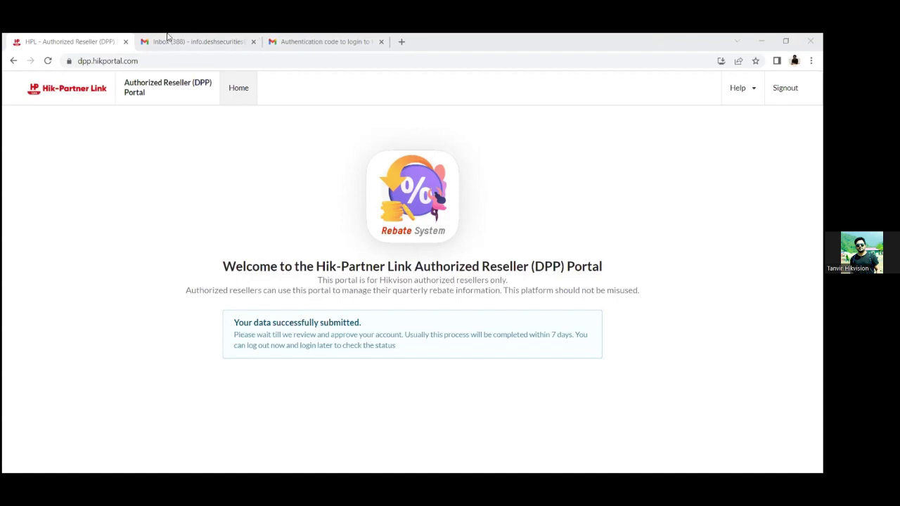
- Reload the portal sign-in page and request a login code for the registered e-mail
click(138, 61)
click(138, 61)
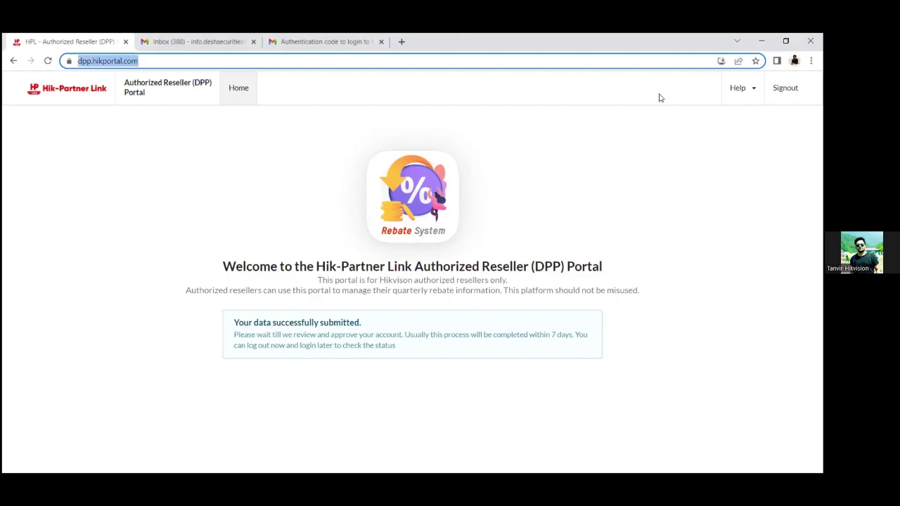
key(Return)
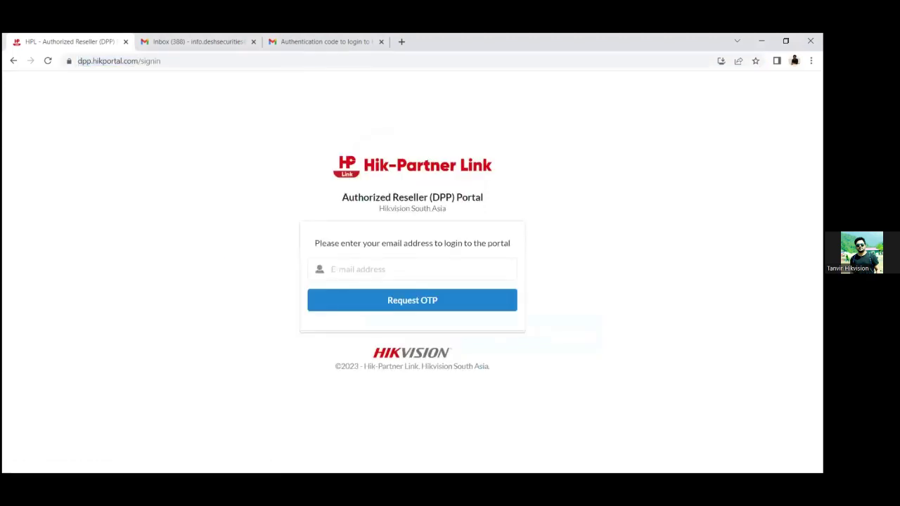
click(387, 273)
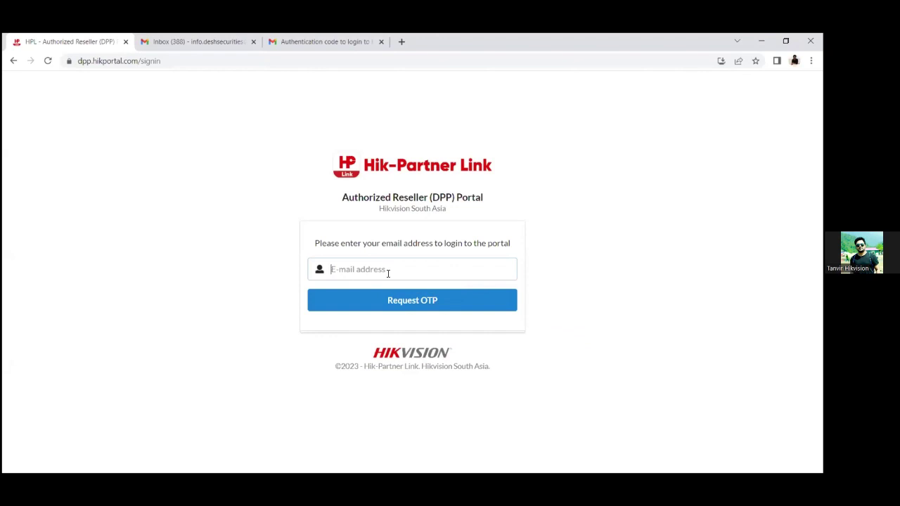
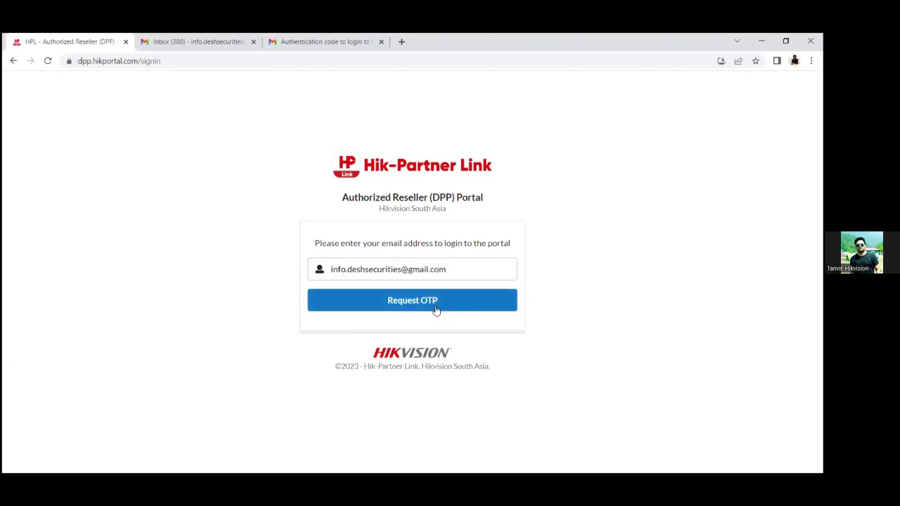
click(431, 308)
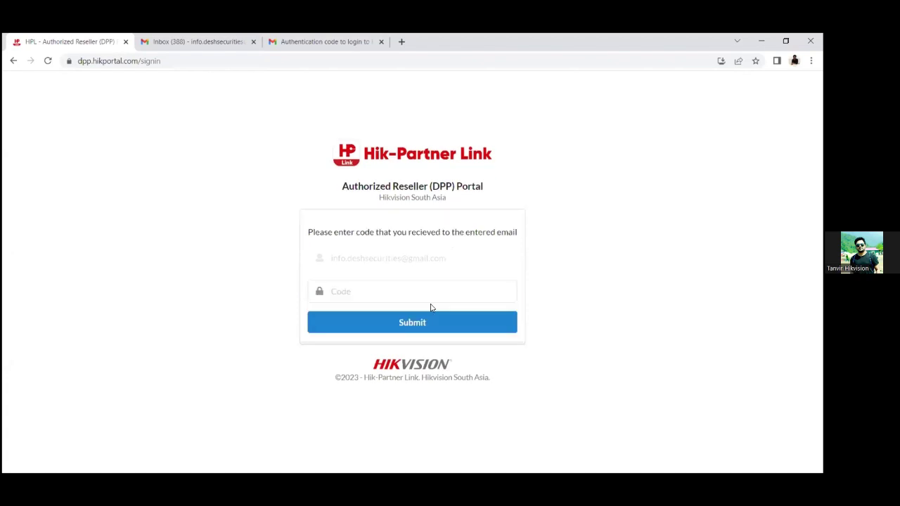
- Refresh Gmail, copy the code from the latest HikPortal e-mail, and return to the portal
click(156, 40)
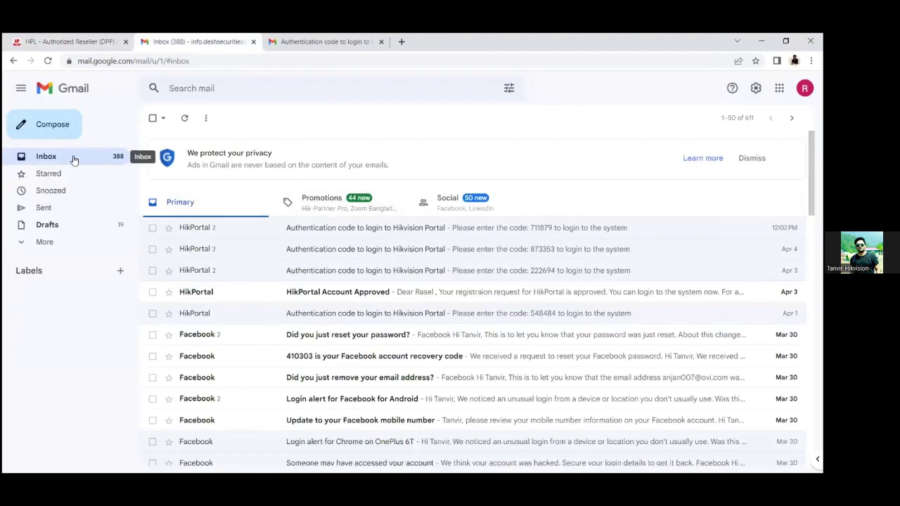
click(74, 159)
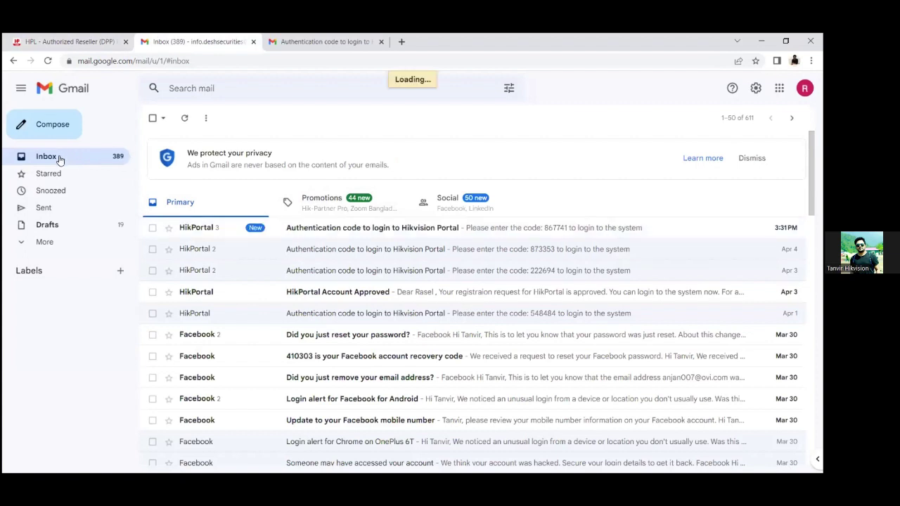
click(386, 230)
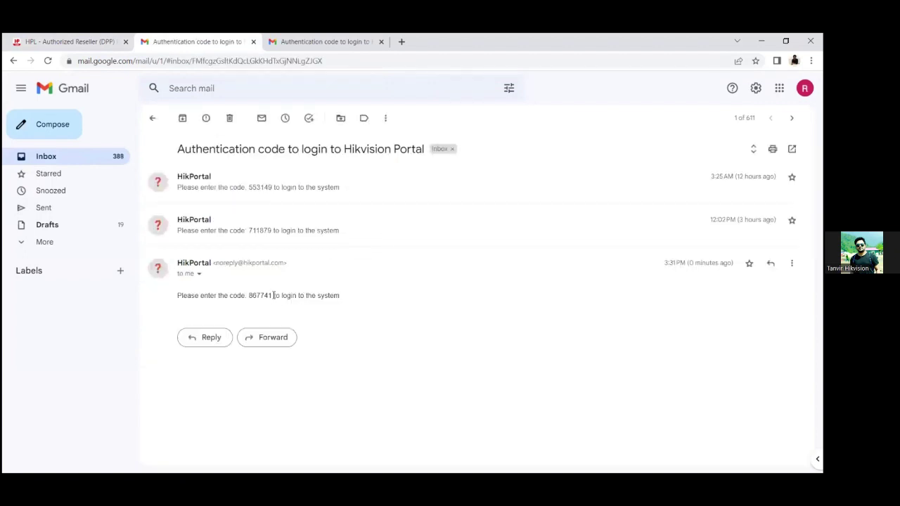
drag(270, 296, 249, 298)
right_click(249, 298)
click(272, 303)
click(89, 36)
click(365, 287)
right_click(365, 291)
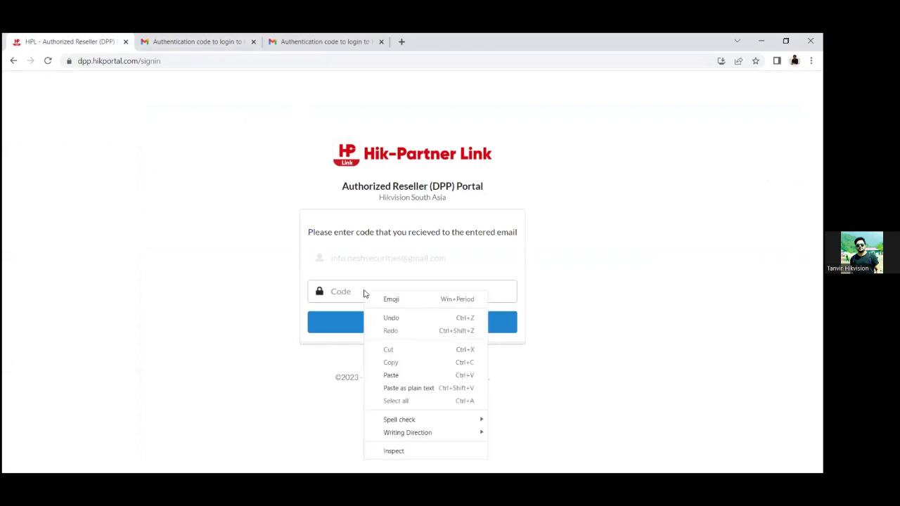
- Paste the copied login code into the Code field and submit to sign in
click(398, 376)
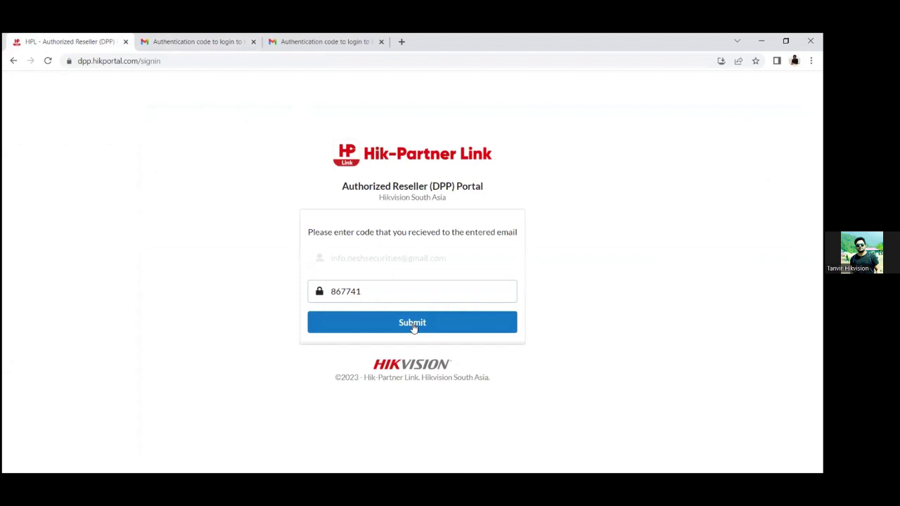
click(413, 327)
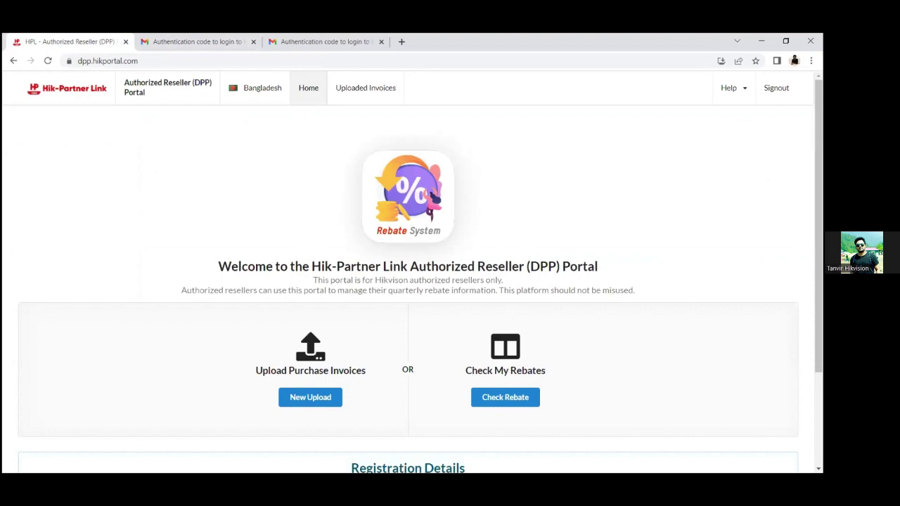
- Start a New Upload under Upload Purchase Invoices
scroll(818, 225, down, 1)
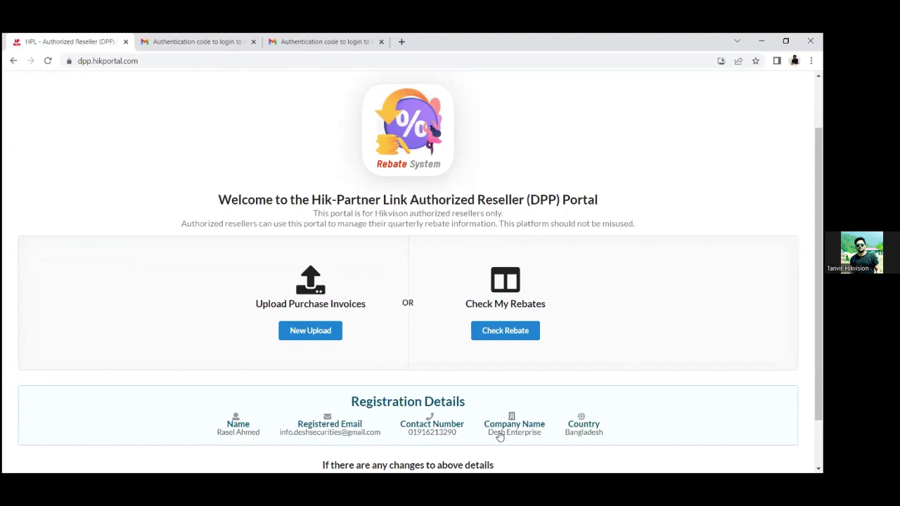
click(323, 338)
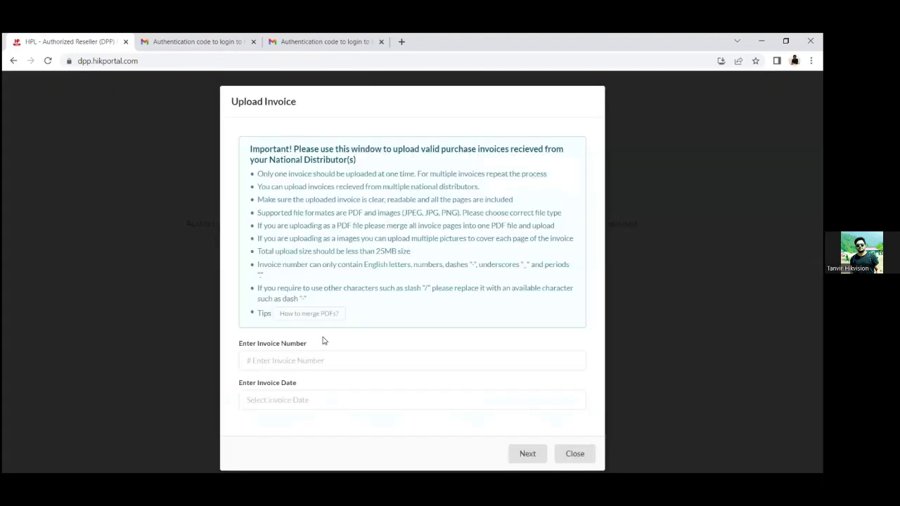